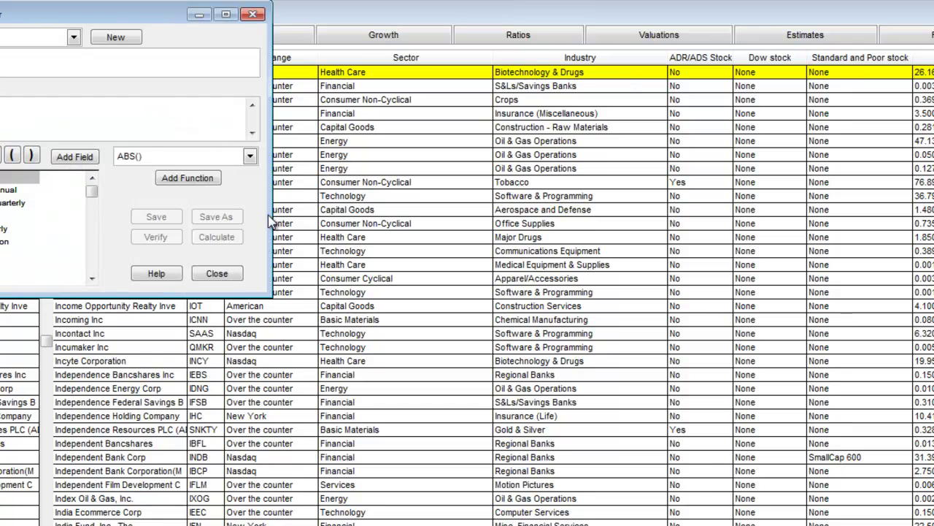
# Drag the Custom Field Editor over the stock grid and put the cursor in its Expression box.
pyautogui.moveTo(115, 18); pyautogui.dragTo(266, 124)
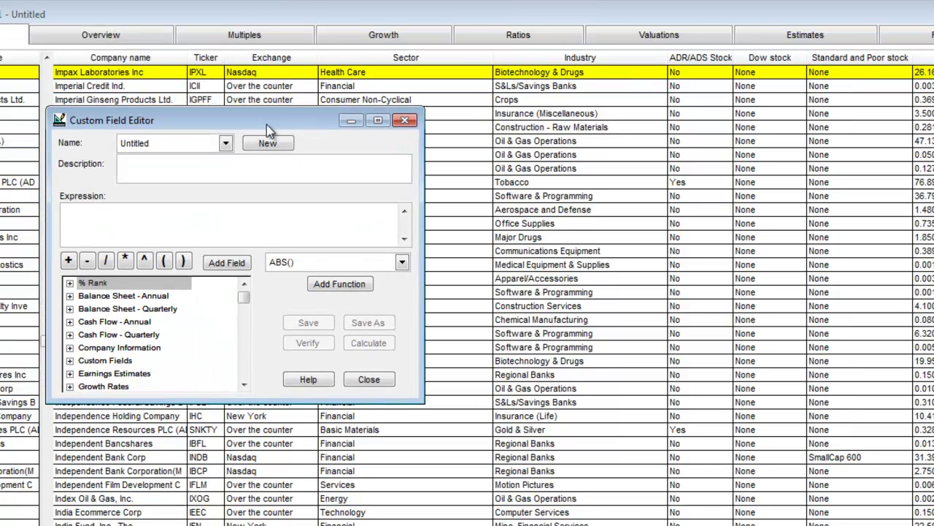
pyautogui.click(244, 219)
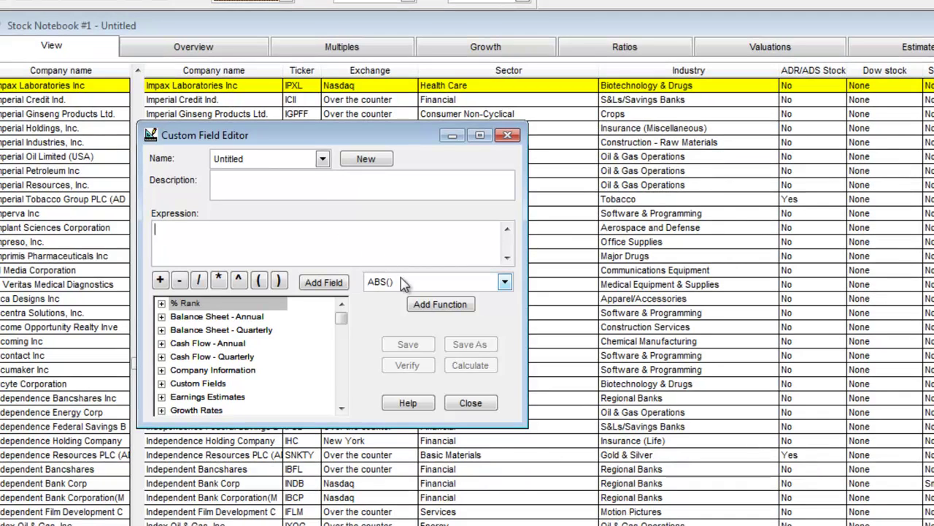
# Insert the IsFieldNull() function into the expression.
pyautogui.click(401, 283)
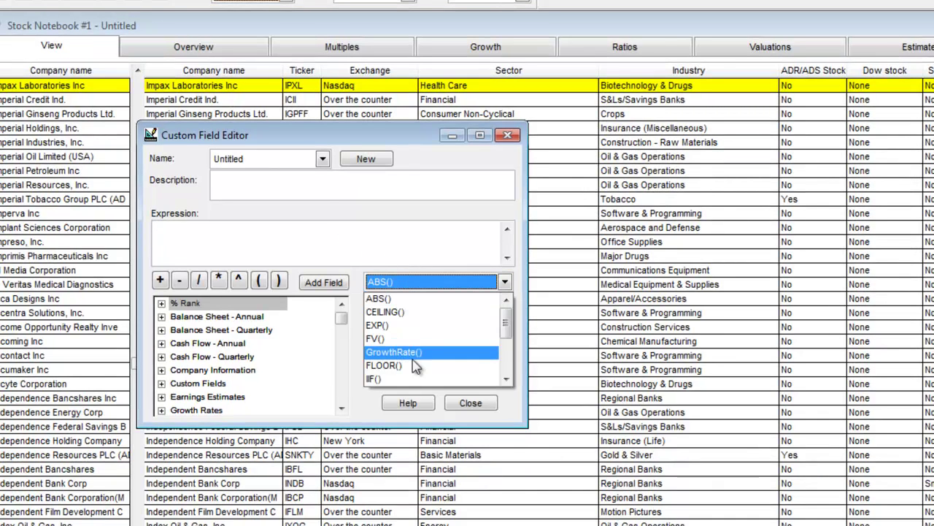
pyautogui.scroll(-4, 438, 358)
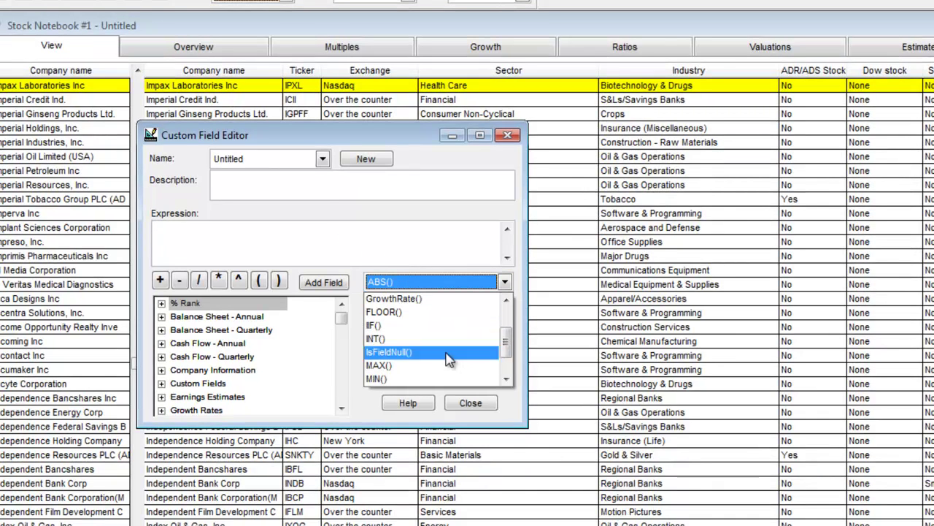
pyautogui.click(447, 354)
pyautogui.click(437, 306)
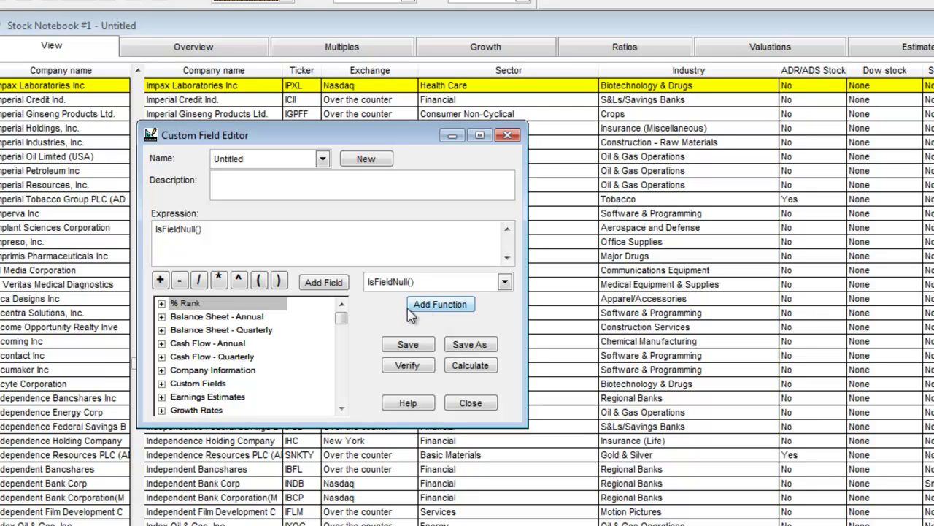
# Add Cash Q1 from Balance Sheet - Quarterly inside IsFieldNull(), giving IsFieldNull([Cash Q1]).
pyautogui.click(161, 329)
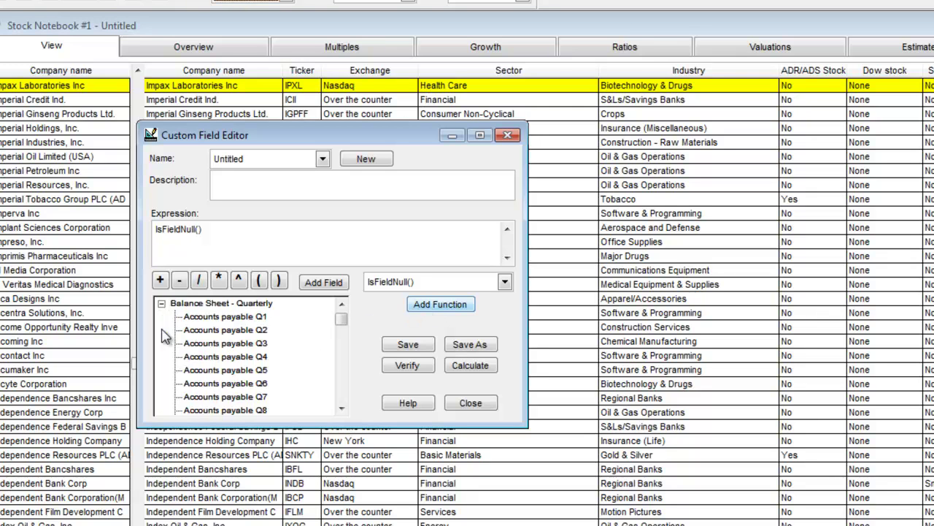
pyautogui.click(340, 386)
pyautogui.click(341, 387)
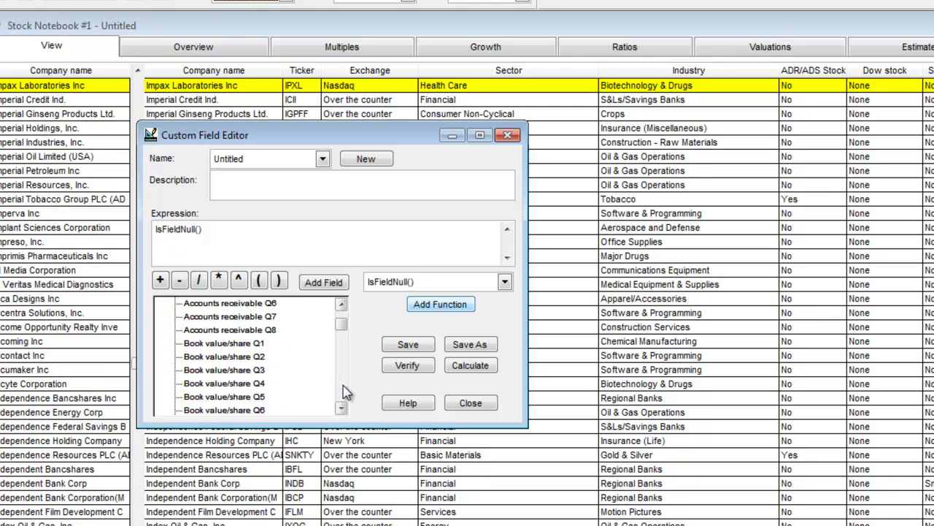
pyautogui.click(341, 388)
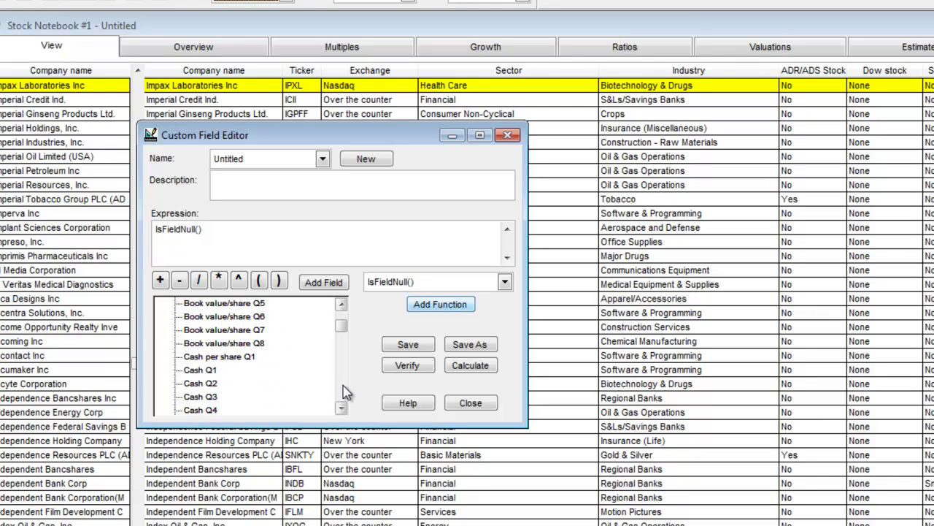
pyautogui.doubleClick(208, 370)
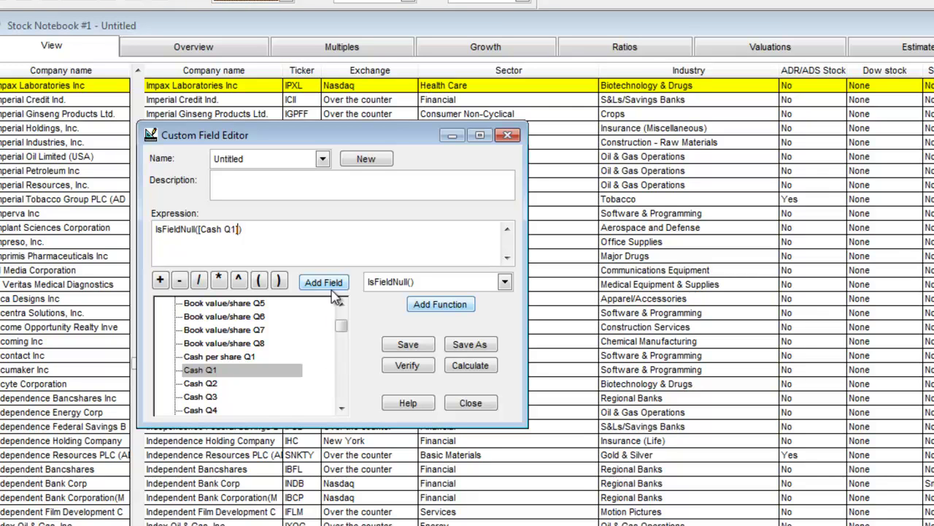
# Put IIF( in front of the null check so the expression begins IIF(IsFieldNull([Cash Q1]).
pyautogui.click(155, 230)
pyautogui.click(473, 284)
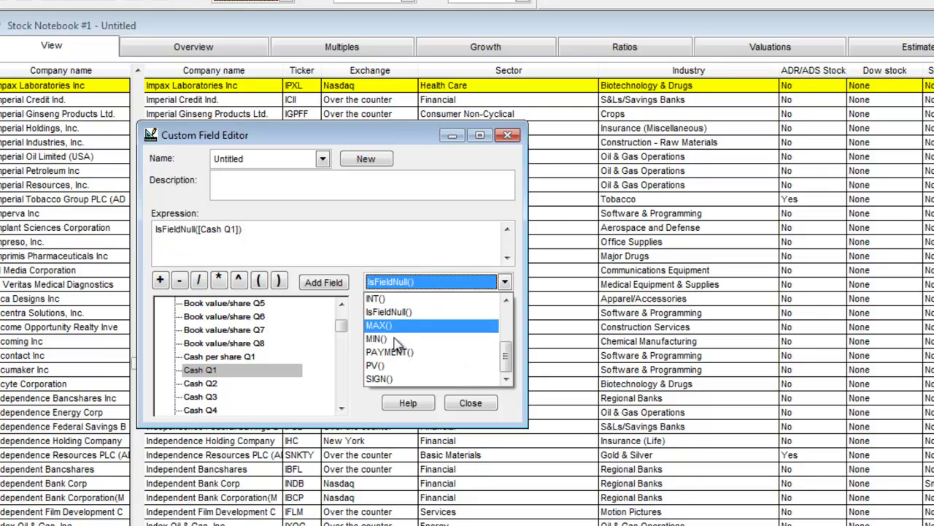
pyautogui.scroll(3, 452, 321)
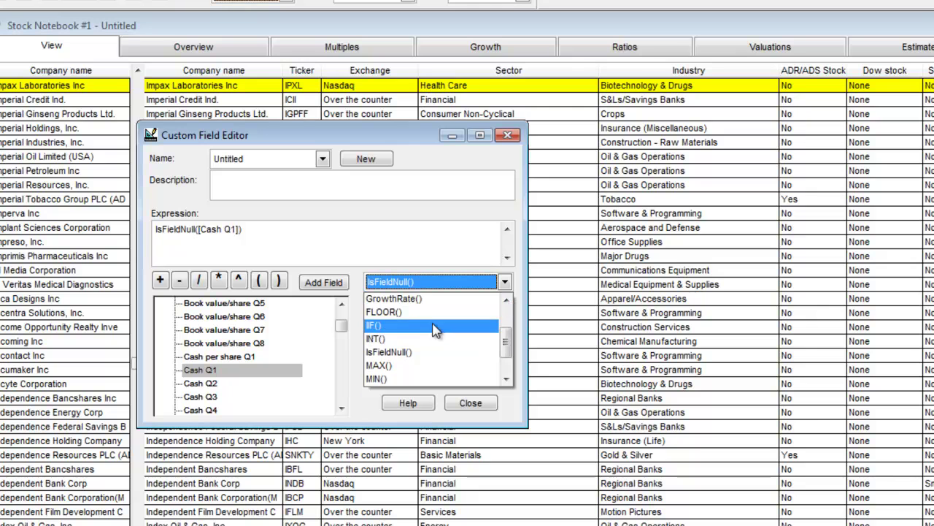
pyautogui.click(436, 330)
pyautogui.click(441, 307)
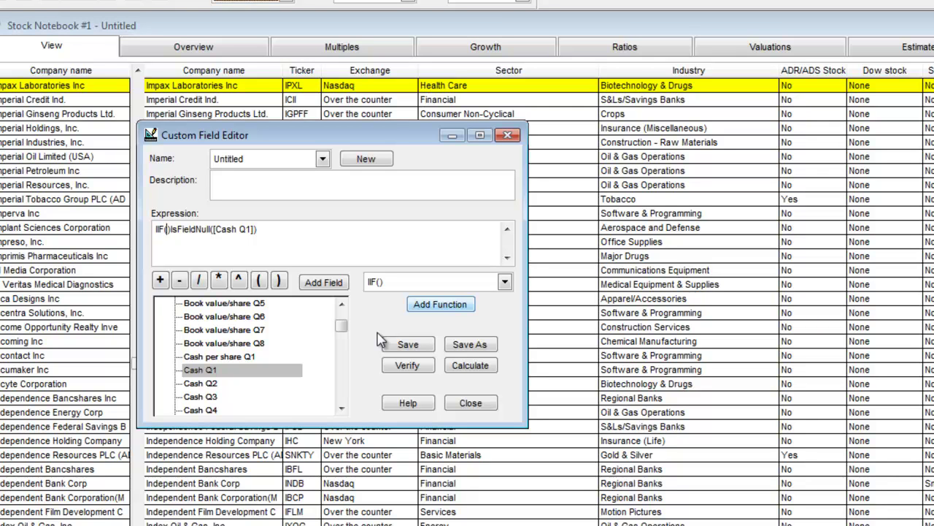
pyautogui.press('Delete')
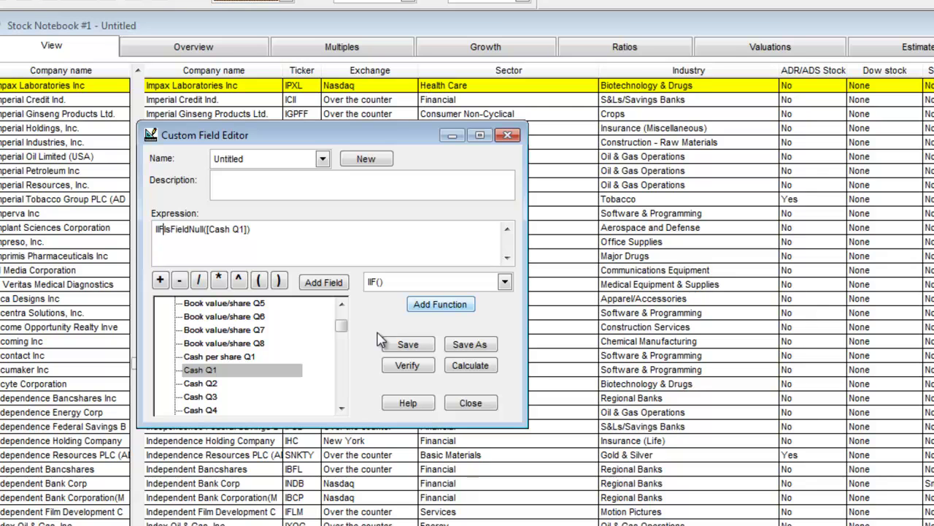
pyautogui.write('(')
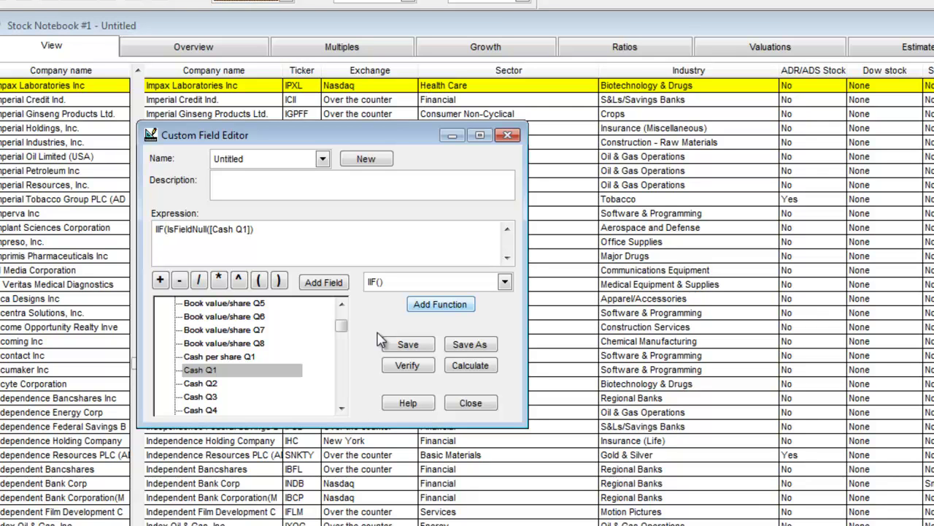
pyautogui.press('End')
# Finish the conditional with =0,0 and Cash Q1, giving IIF(IsFieldNull([Cash Q1])=0,0,[Cash Q1]).
pyautogui.write(',')
pyautogui.write('=')
pyautogui.write('0')
pyautogui.write(',0')
pyautogui.write(',')
pyautogui.doubleClick(199, 371)
# Add an operator and paste a copy of the Cash Q1 conditional as the second term.
pyautogui.write('*')
pyautogui.moveTo(318, 230); pyautogui.dragTo(151, 239)
pyautogui.hotkey('ctrl', 'c')
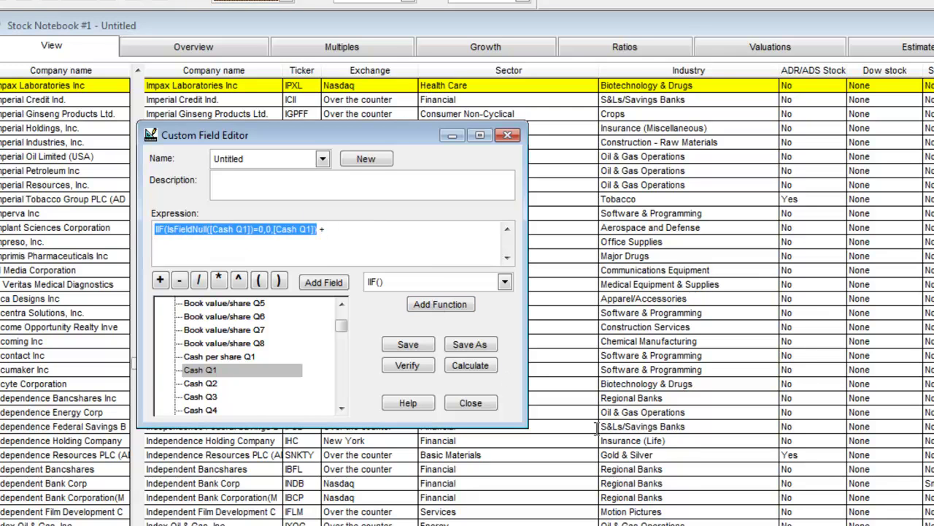
pyautogui.click(380, 231)
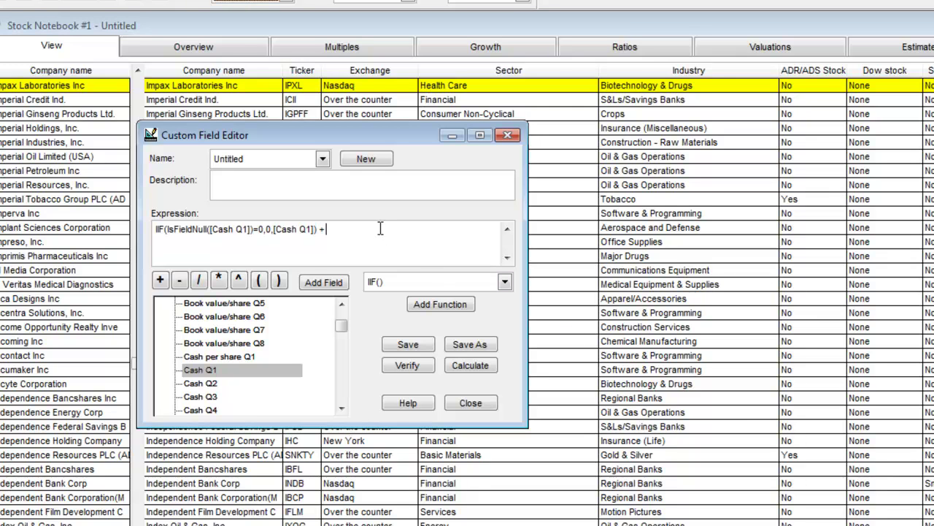
pyautogui.hotkey('ctrl', 'v')
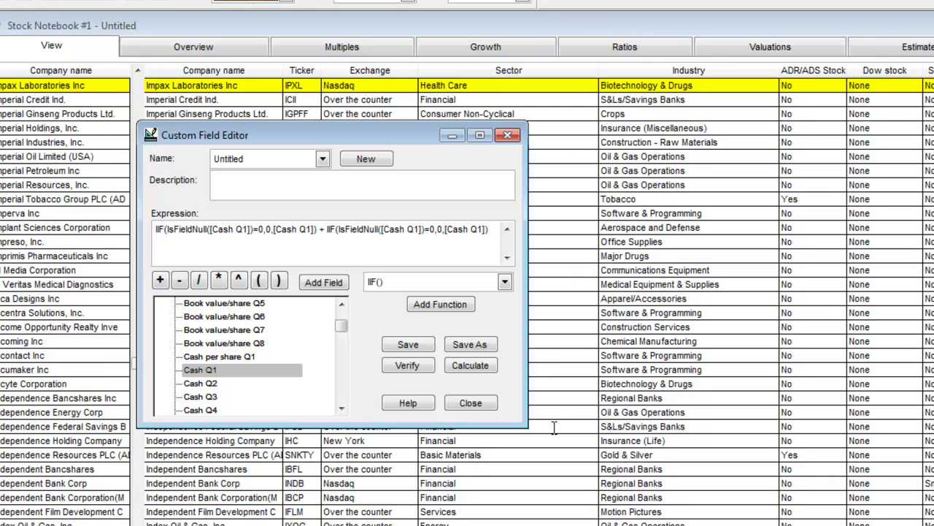
# Replace both Cash Q1 references in the second conditional with Short-term investments Q1.
pyautogui.click(387, 228)
pyautogui.press('Delete')
pyautogui.press('Delete')
pyautogui.press('Delete')
pyautogui.press('Delete')
pyautogui.press('Delete')
pyautogui.press('Delete')
pyautogui.press('Delete')
pyautogui.press('Delete')
pyautogui.press('Delete')
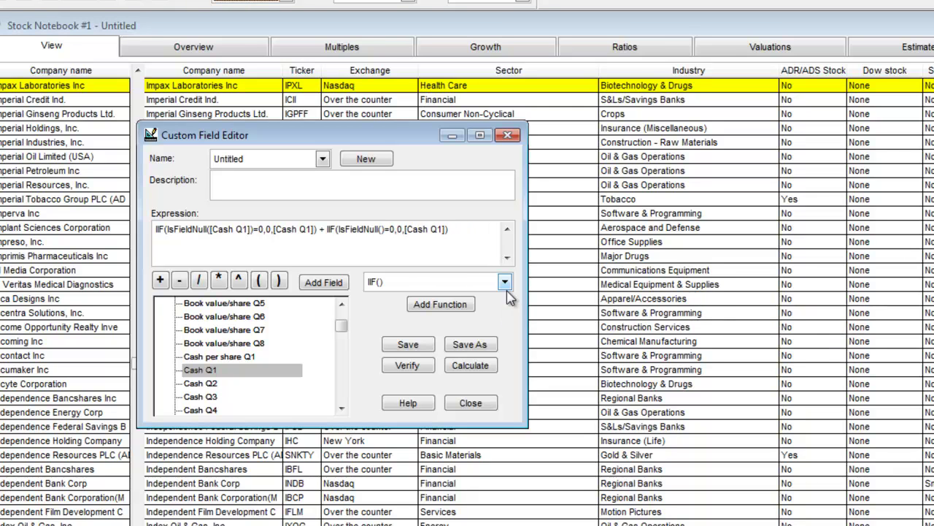
pyautogui.moveTo(342, 324); pyautogui.dragTo(341, 379)
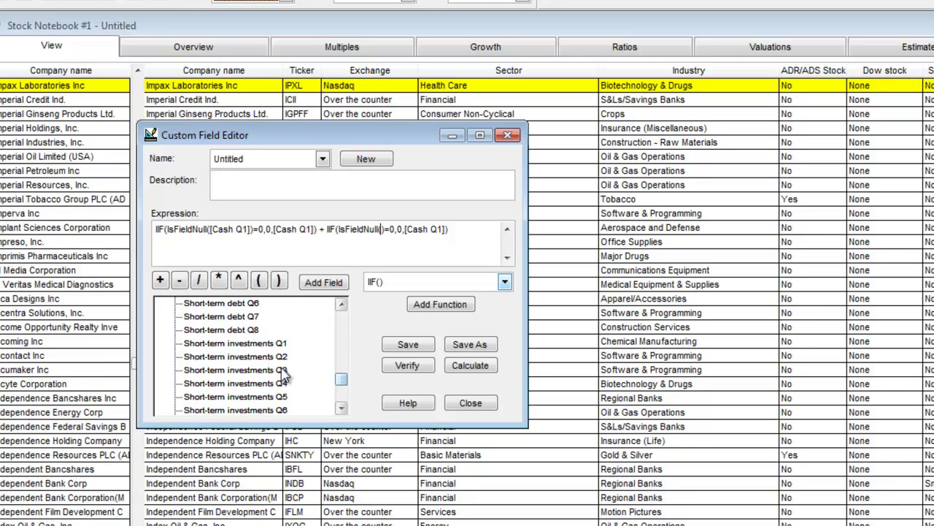
pyautogui.doubleClick(281, 343)
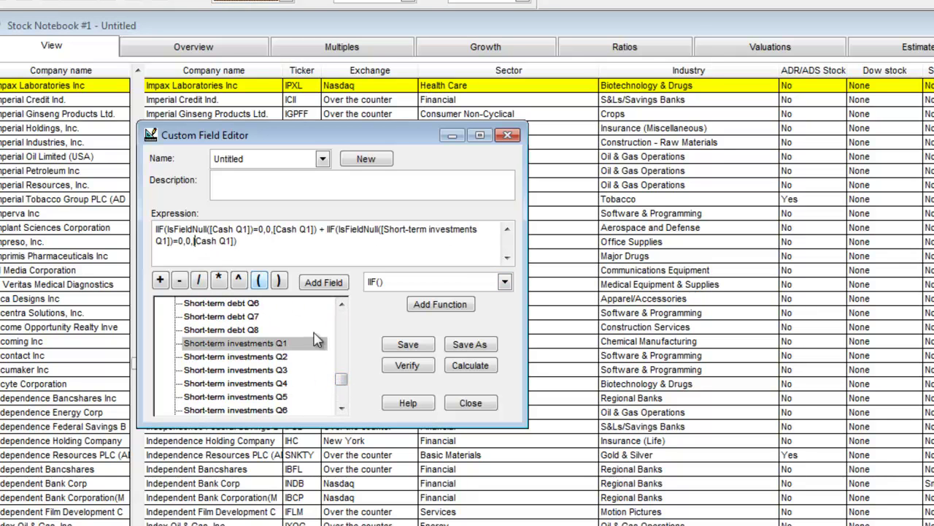
pyautogui.press('Delete')
pyautogui.press('Delete')
pyautogui.press('Delete')
pyautogui.press('Delete')
pyautogui.press('Delete')
pyautogui.press('Delete')
pyautogui.press('Delete')
pyautogui.press('Delete')
pyautogui.press('Delete')
pyautogui.doubleClick(301, 340)
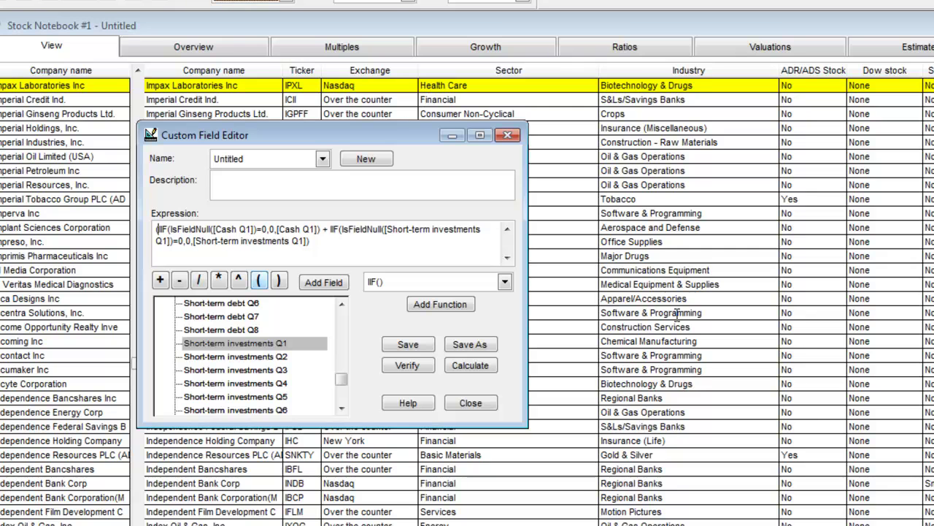
# Wrap the sum in parentheses and divide it by Shares Average Q1 from Price and Share Statistics.
pyautogui.write('(')
pyautogui.write(')')
pyautogui.write('/')
pyautogui.moveTo(348, 385); pyautogui.dragTo(348, 398)
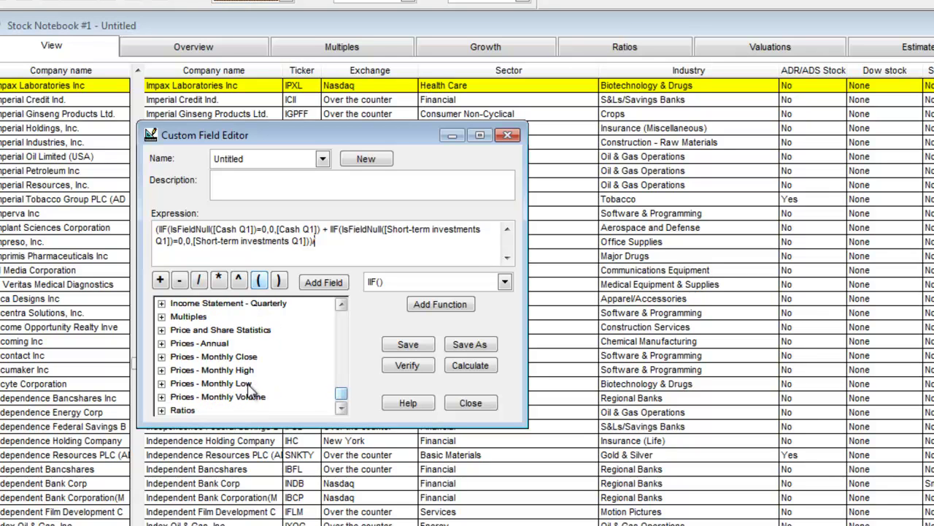
pyautogui.click(161, 330)
pyautogui.moveTo(339, 389); pyautogui.dragTo(341, 393)
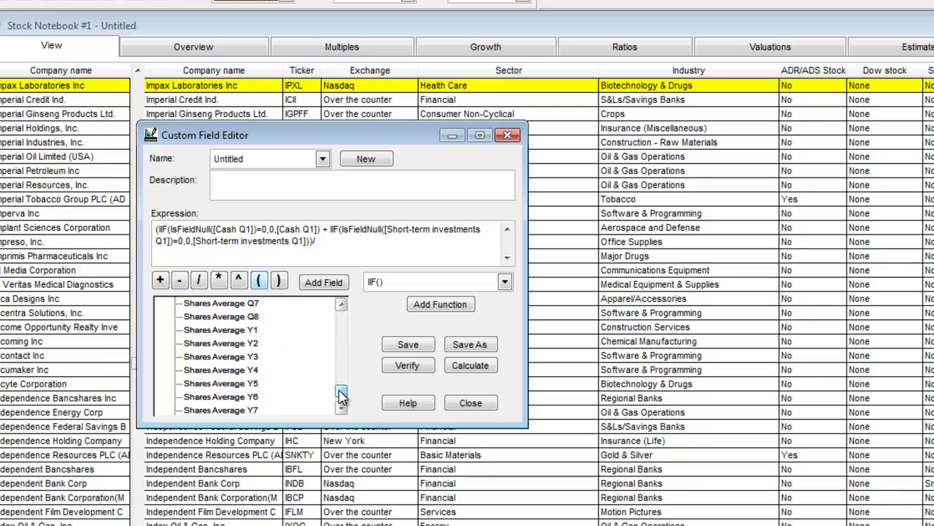
pyautogui.click(341, 306)
pyautogui.click(341, 305)
pyautogui.click(342, 305)
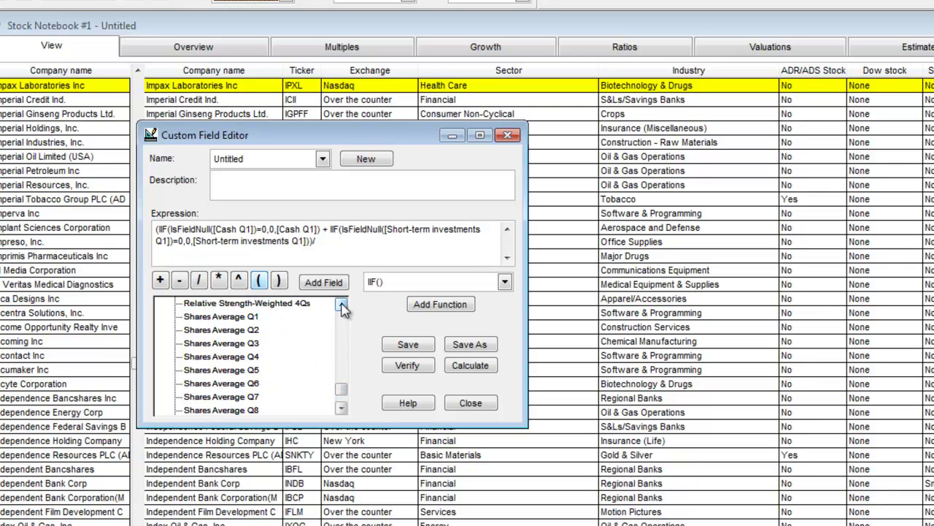
pyautogui.doubleClick(249, 318)
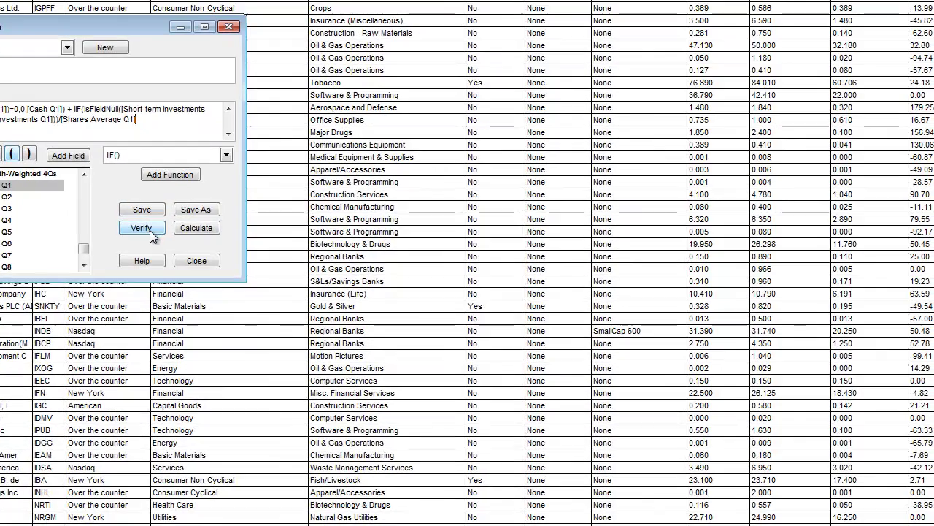
# Verify the formula, save it as 'Cash + Shortterm investments', calculate it, and close the editor.
pyautogui.click(142, 227)
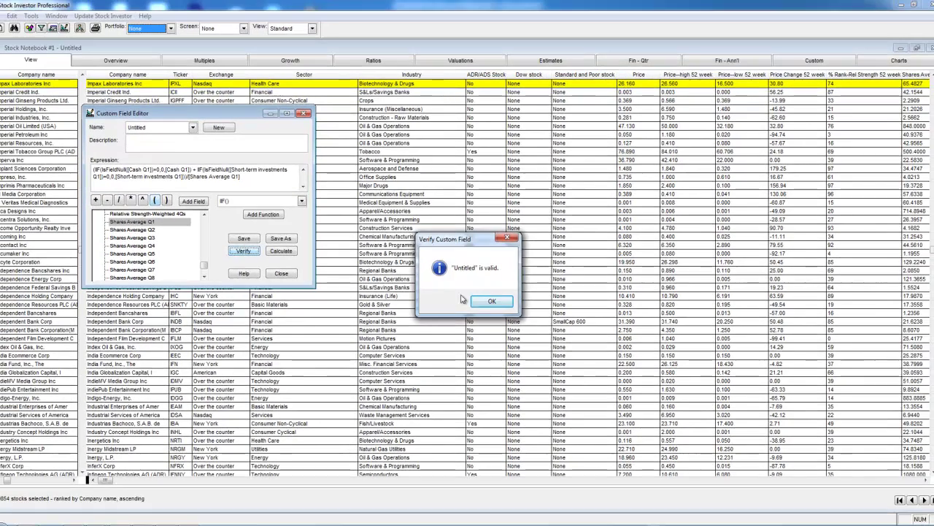
pyautogui.click(490, 301)
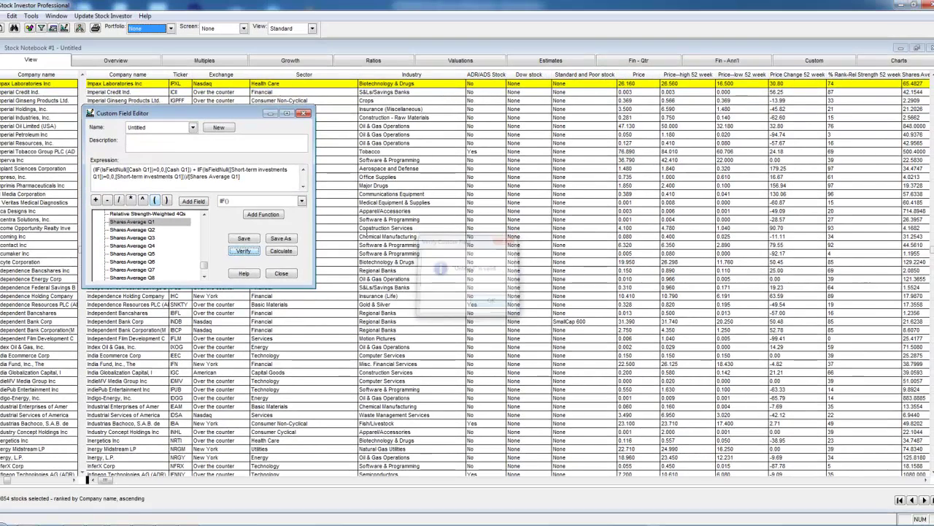
pyautogui.click(281, 238)
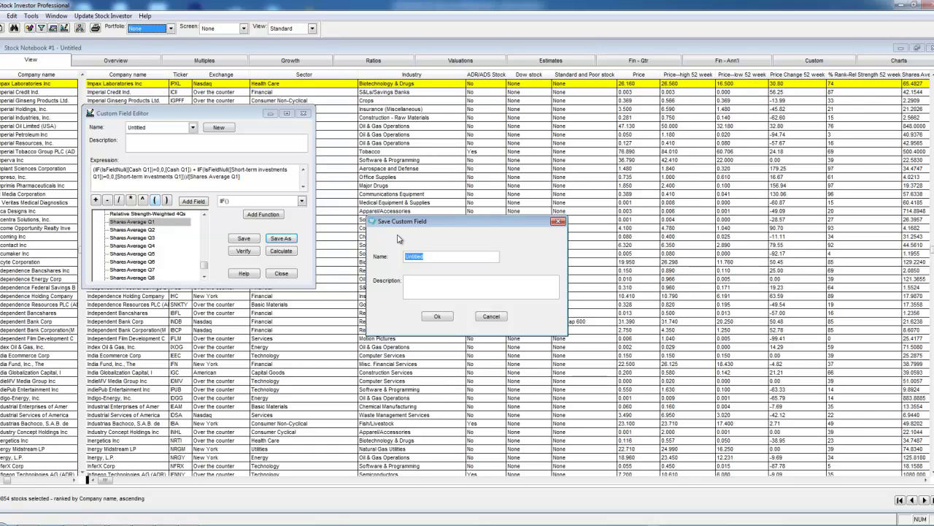
pyautogui.write('Cash + Shortterm investments')
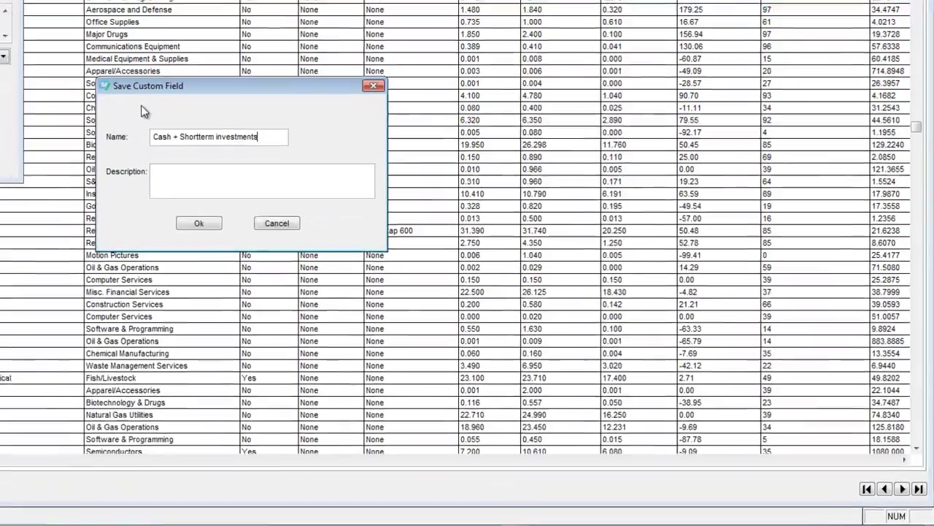
pyautogui.press('Tab')
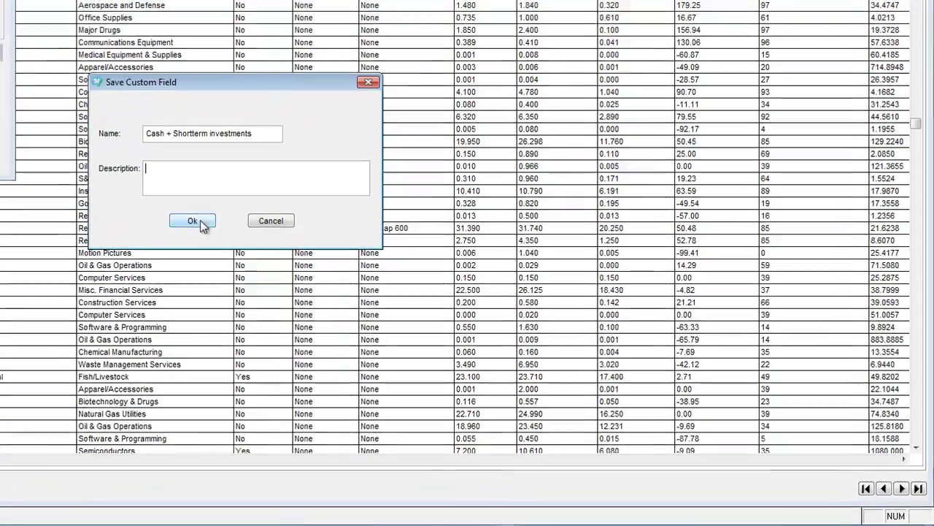
pyautogui.click(194, 220)
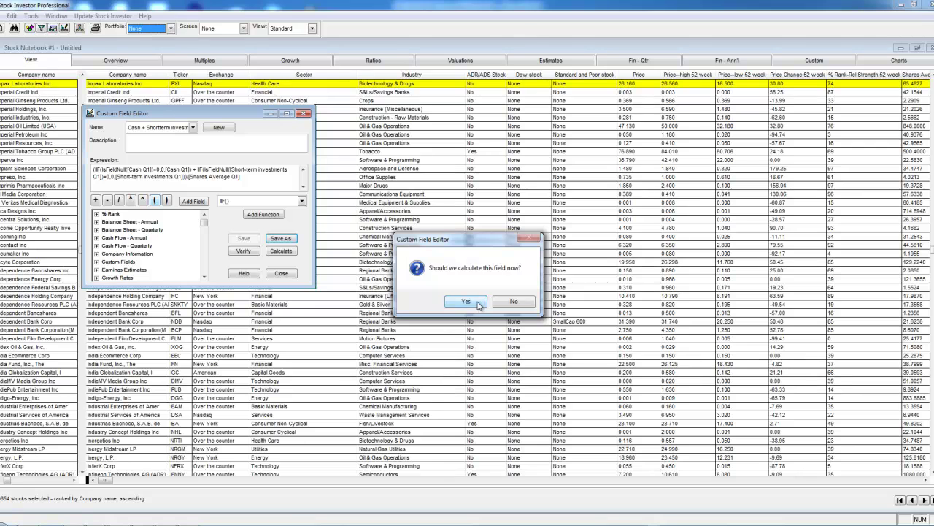
pyautogui.click(467, 301)
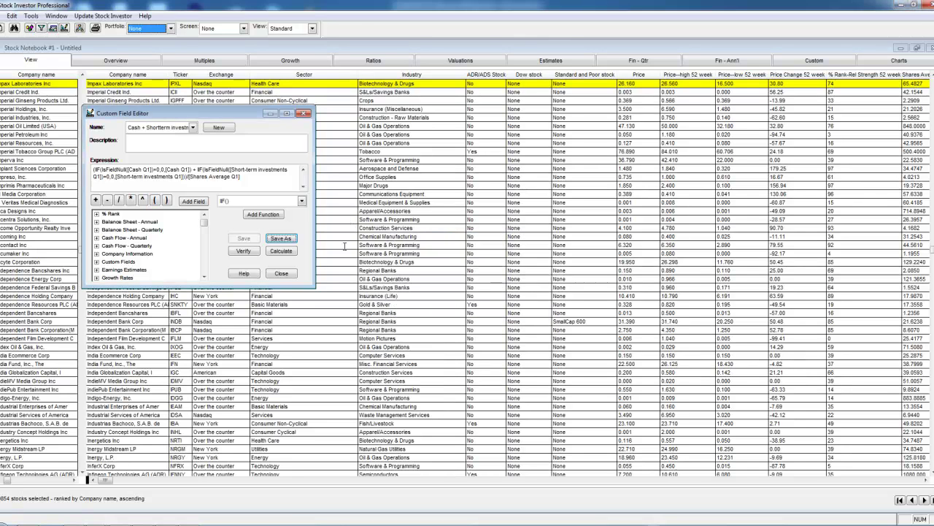
pyautogui.click(281, 273)
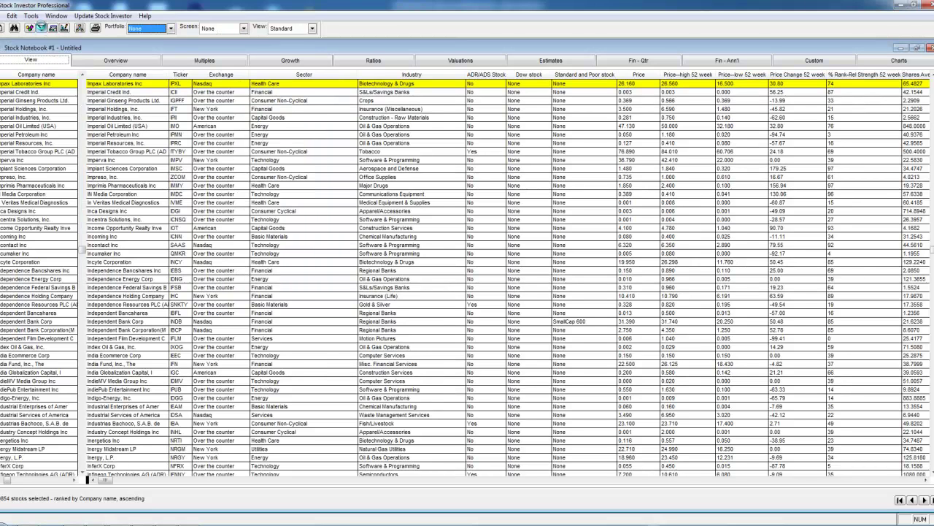
# In the Screen Editor, set the first criterion's field to the custom field Cash + Shortterm investments.
pyautogui.click(42, 28)
pyautogui.click(69, 105)
pyautogui.click(79, 106)
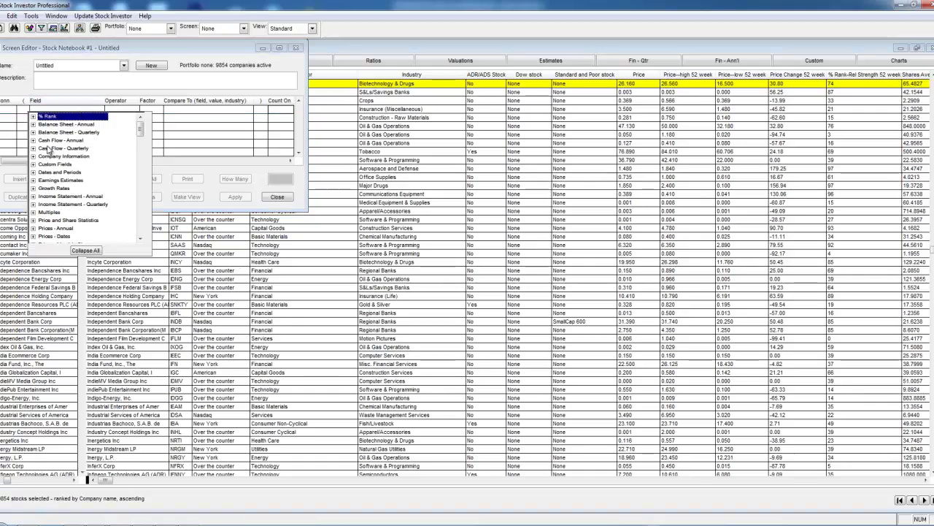
pyautogui.click(34, 164)
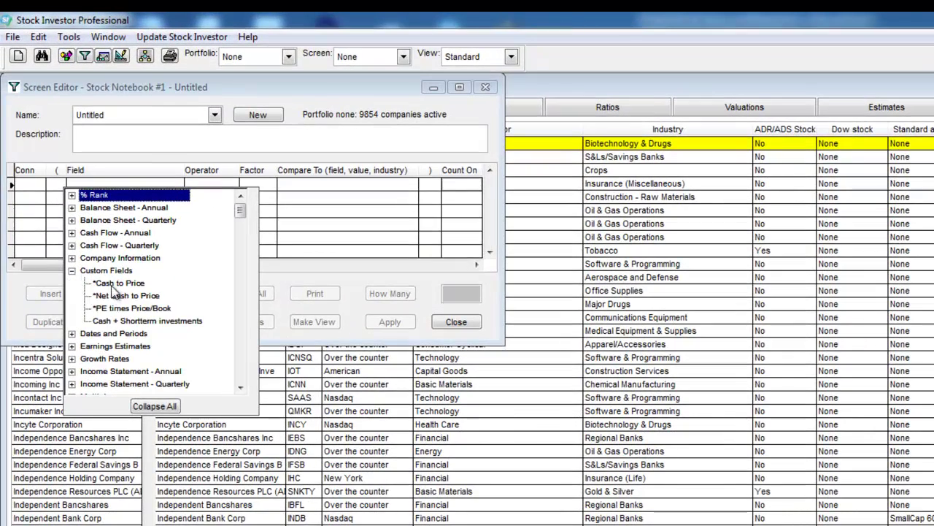
pyautogui.click(155, 323)
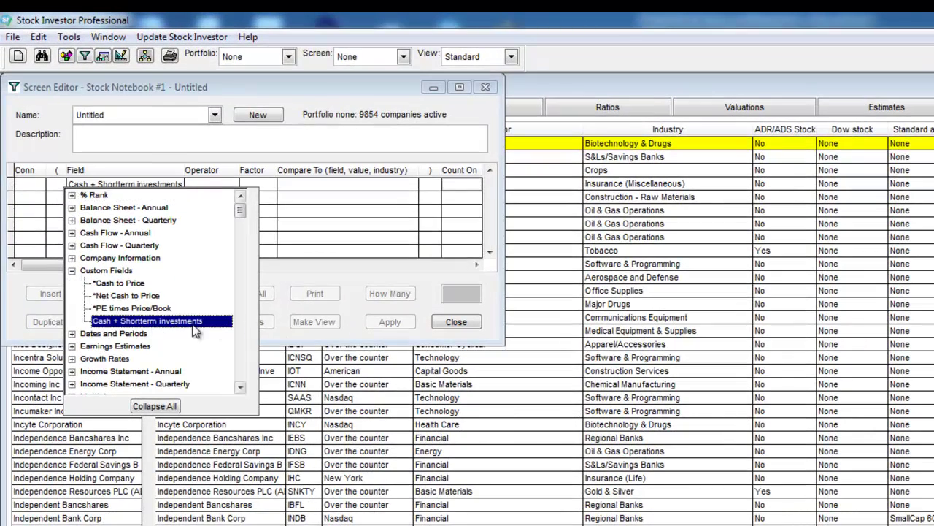
pyautogui.click(192, 320)
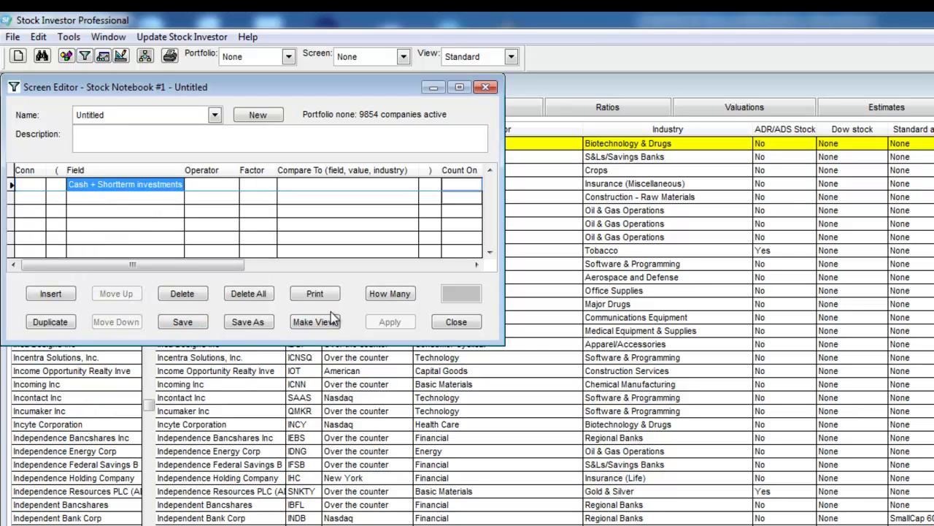